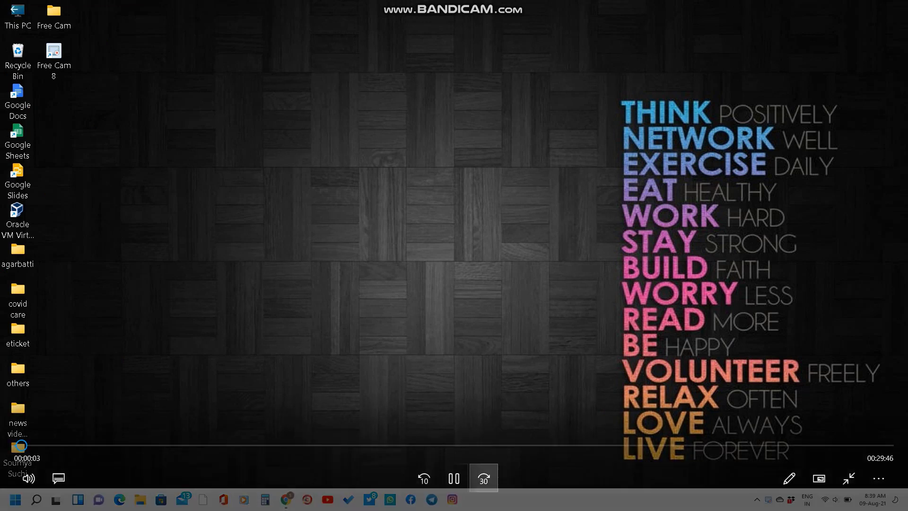
- Search Google for 'anaconda' from the Chrome address bar
left_click(484, 478)
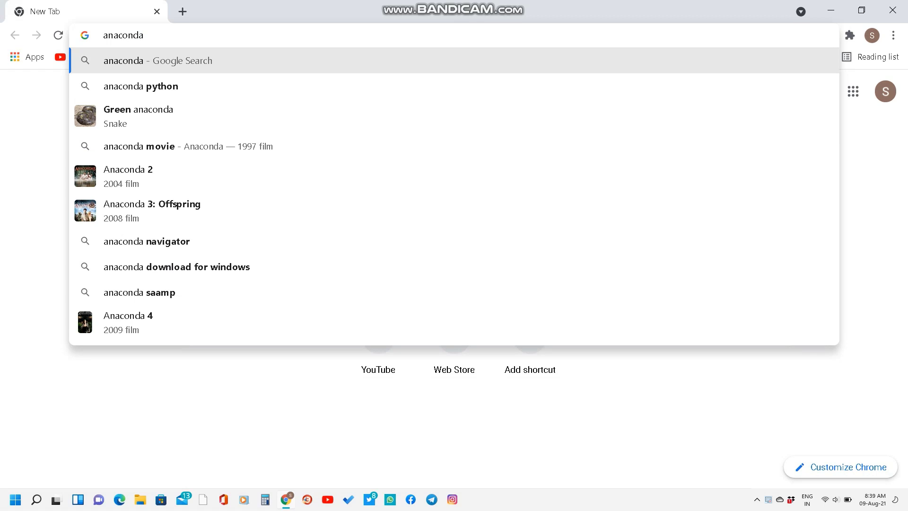
key("Return")
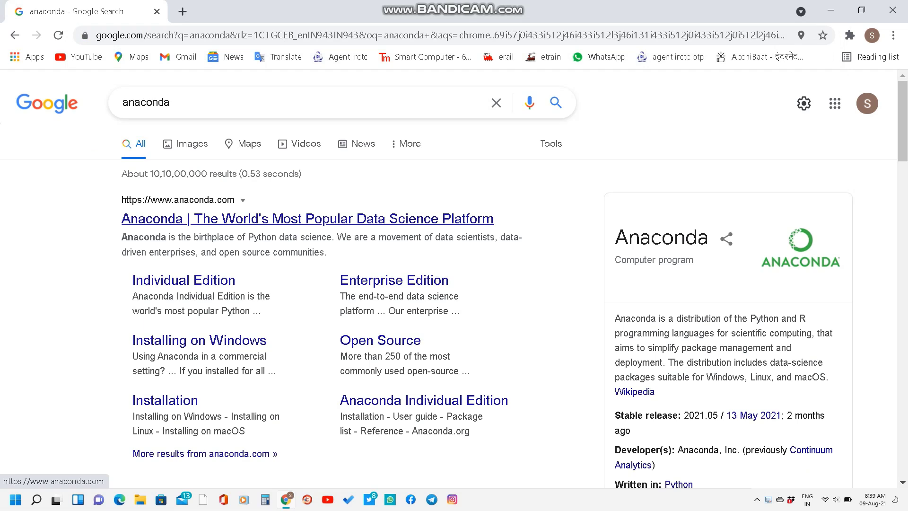
- Open the anaconda.com result and scroll Individual Edition down to Anaconda Installers
left_click(307, 219)
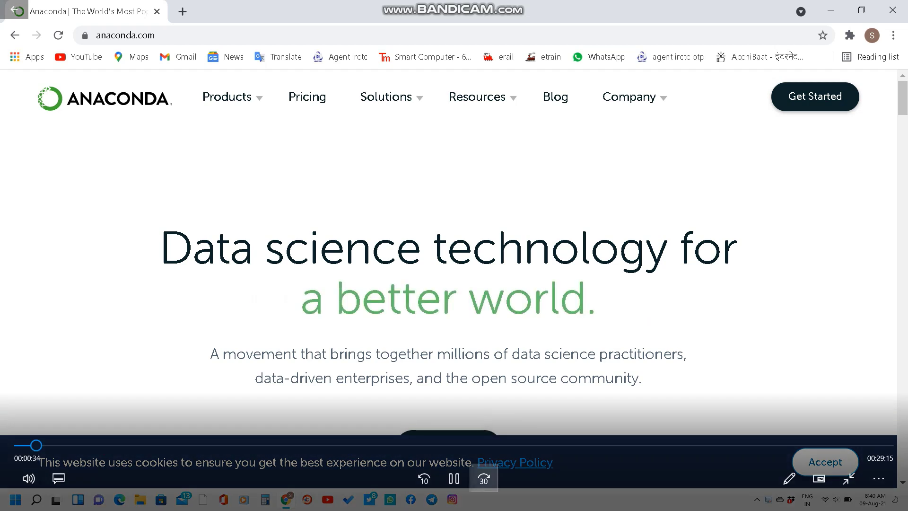
left_click(484, 480)
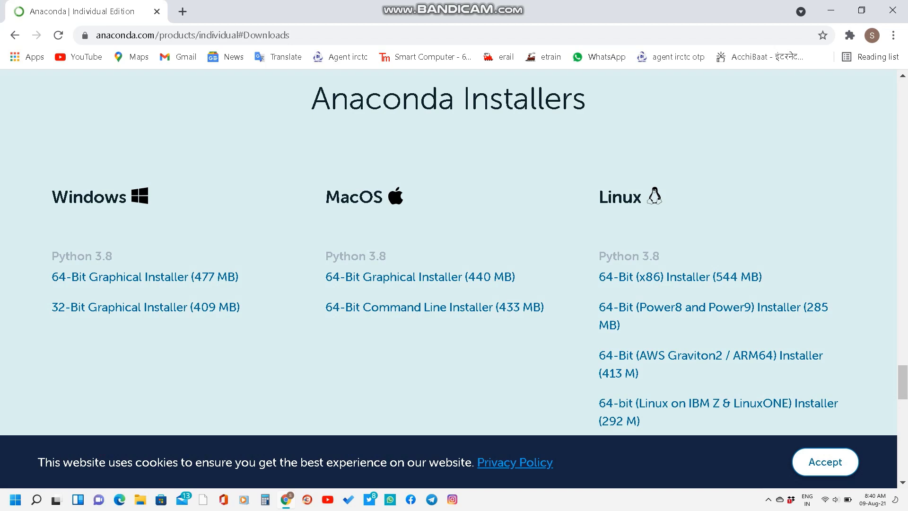
scroll(454, 284, "down", 1)
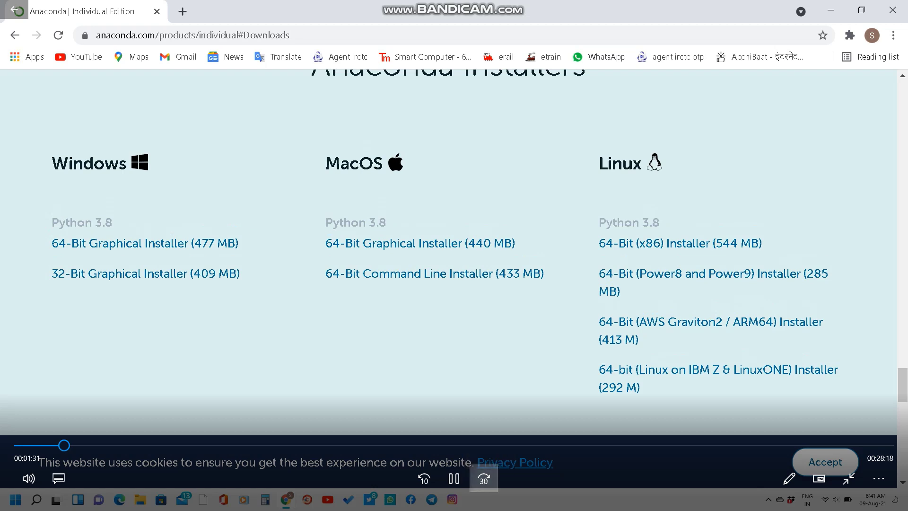
left_click(483, 480)
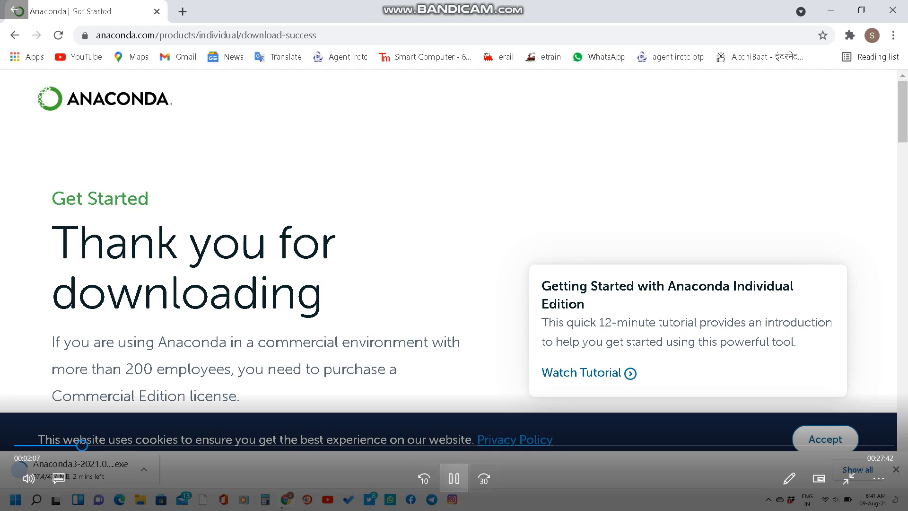
- Download the Windows 64-Bit Graphical Installer (477 MB) .exe
key("Right")
key("Right")
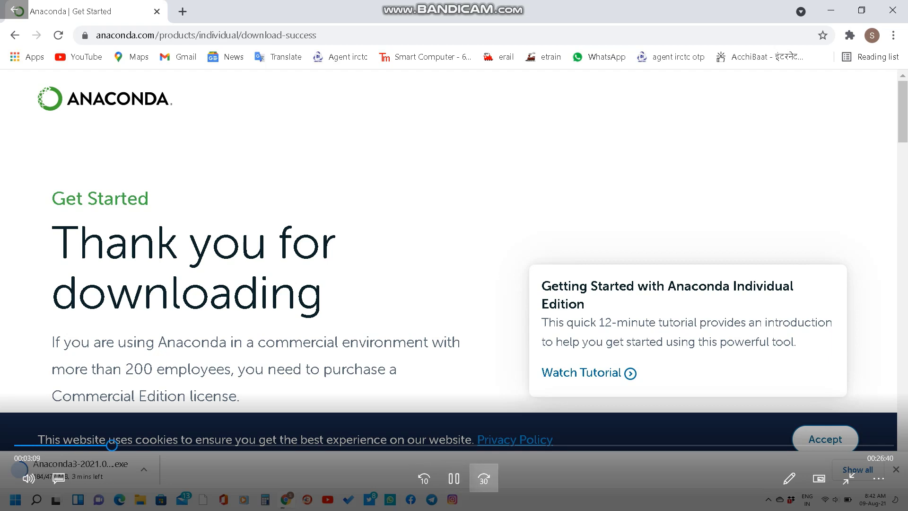
key("Right")
key("Right")
key("Right")
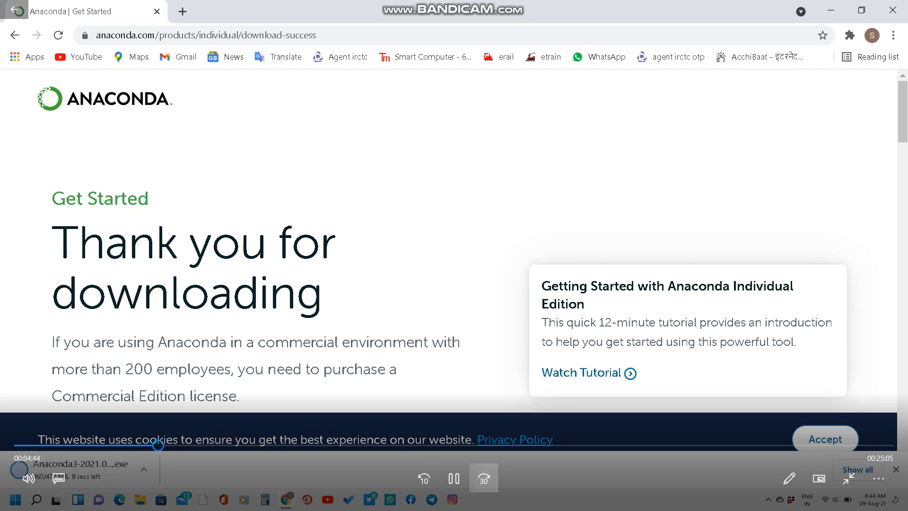
key("Right")
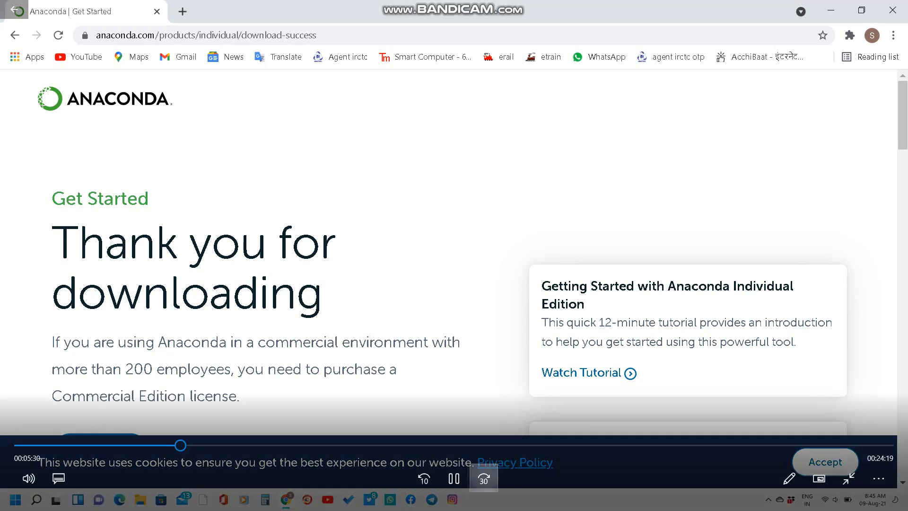
left_click(484, 479)
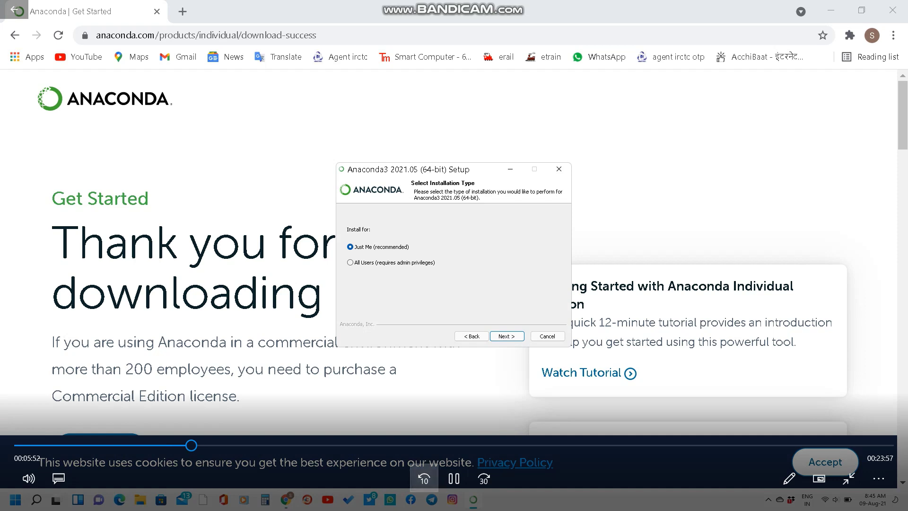
- Accept the licence, keep 'Just Me', and continue past Choose Install Location
left_click(423, 480)
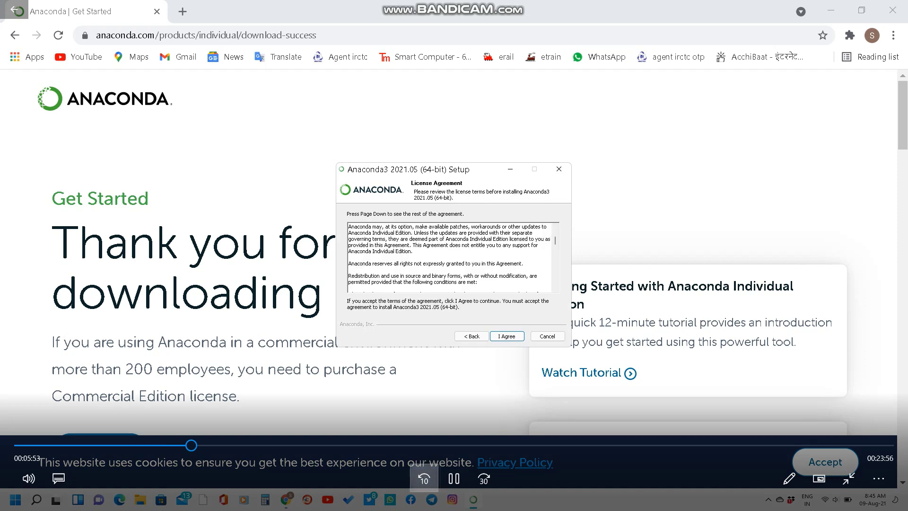
left_click(424, 480)
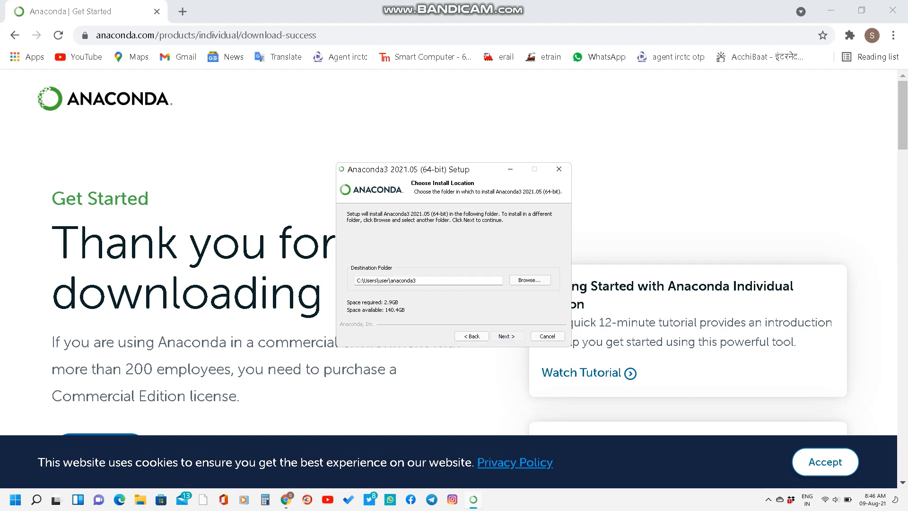
left_click(506, 335)
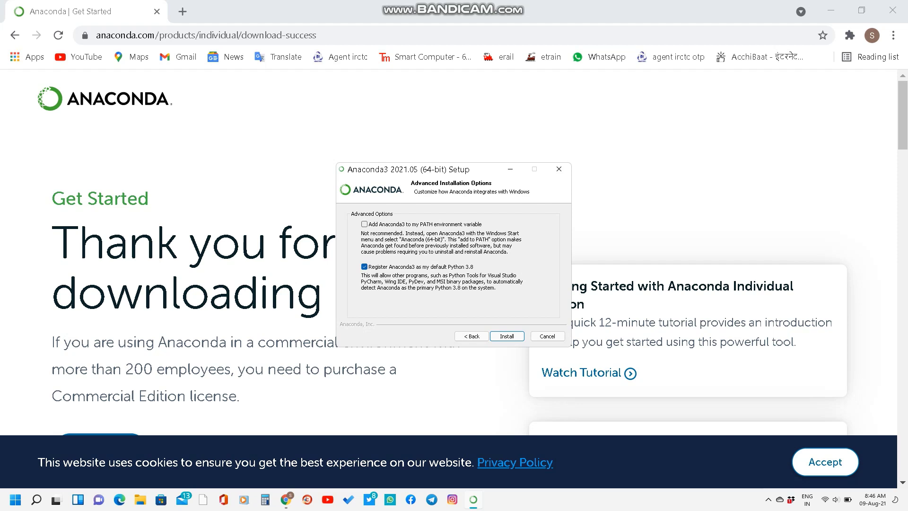
- Leave Anaconda3 off PATH, keep it as default Python 3.8, and start installing
left_click(364, 223)
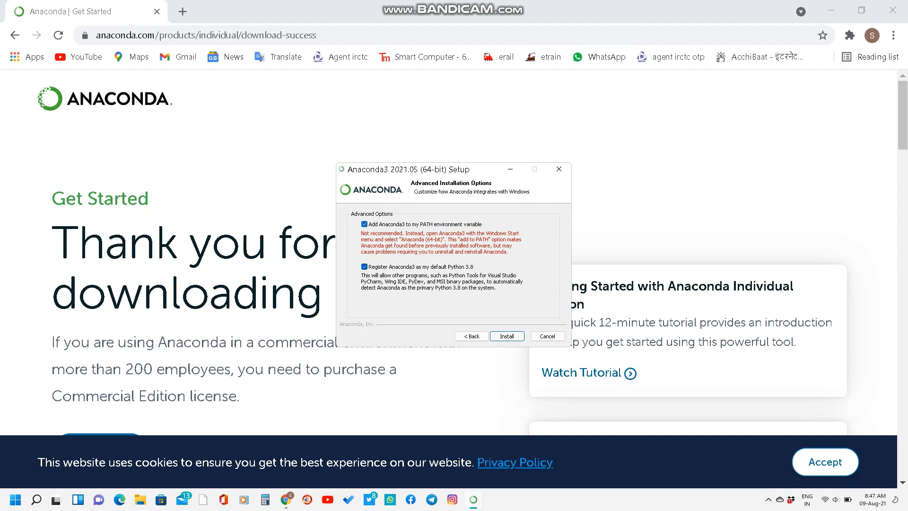
left_click(364, 223)
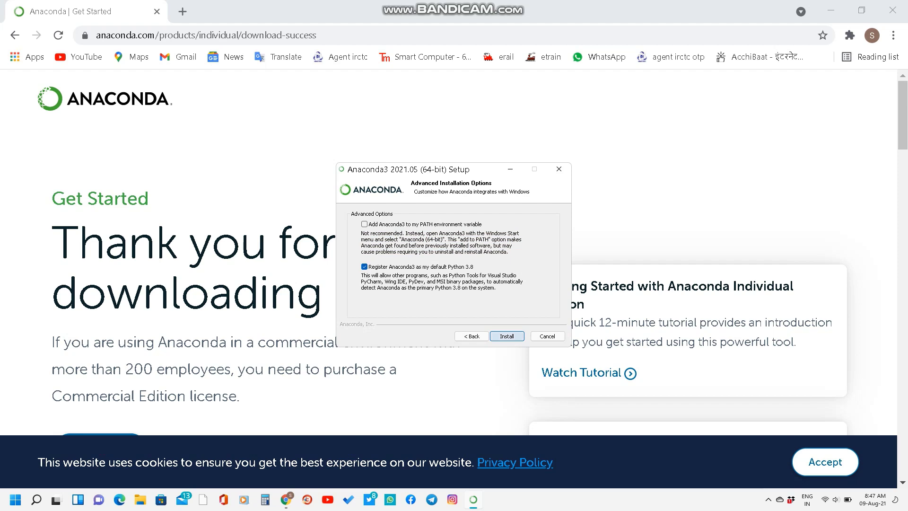
left_click(507, 336)
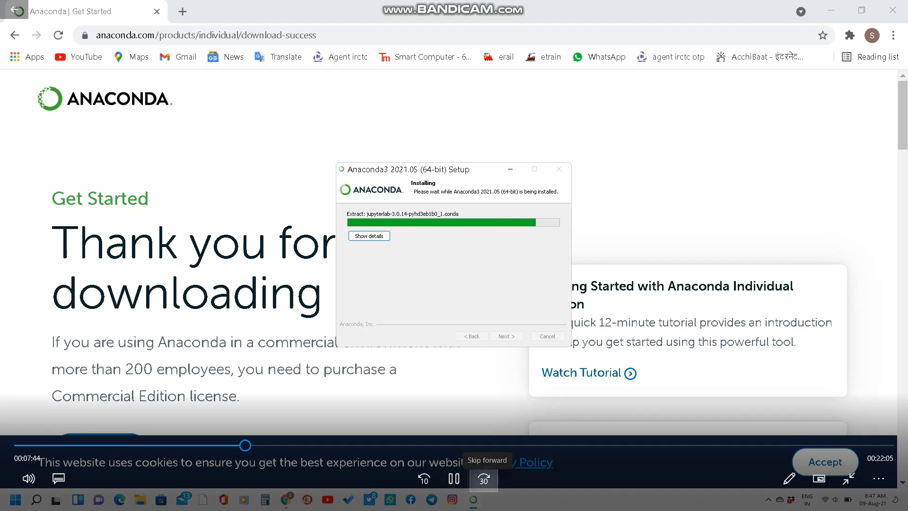
- Let the Anaconda3 installation progress through to the end of setup
left_click(484, 480)
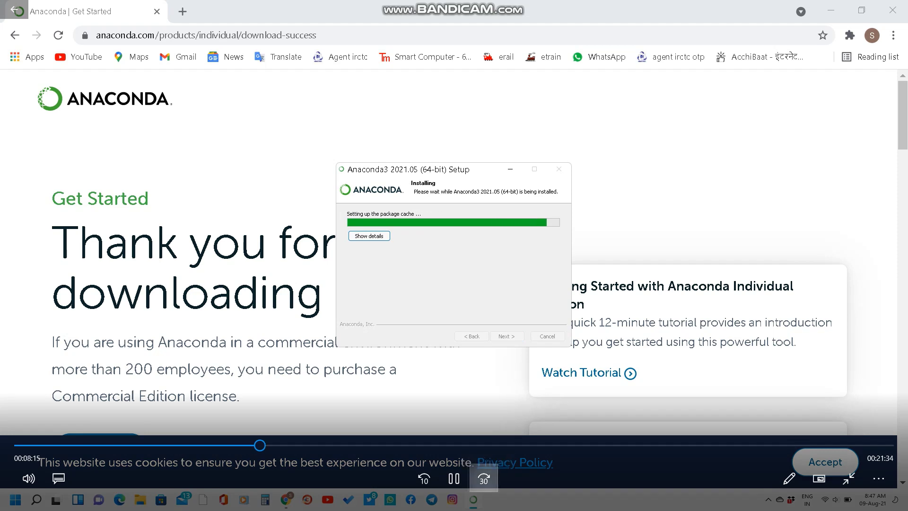
left_click(483, 479)
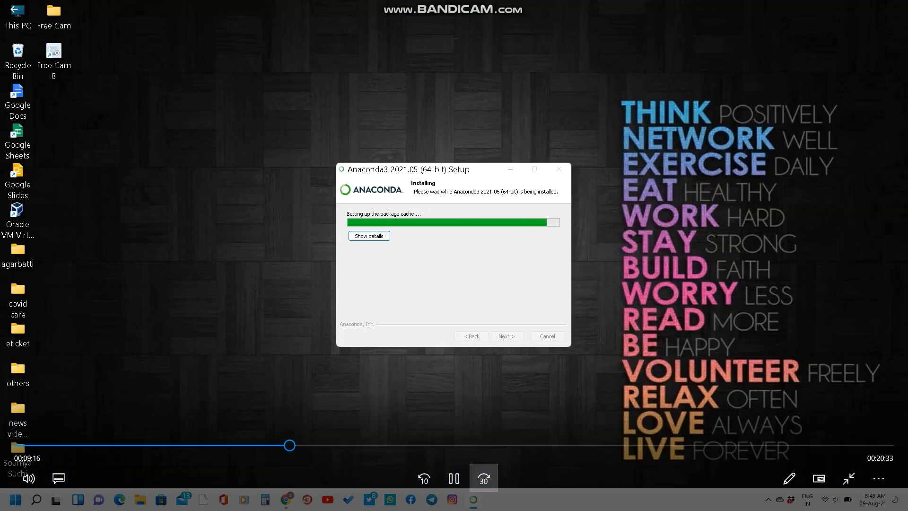
left_click(484, 480)
left_click(483, 479)
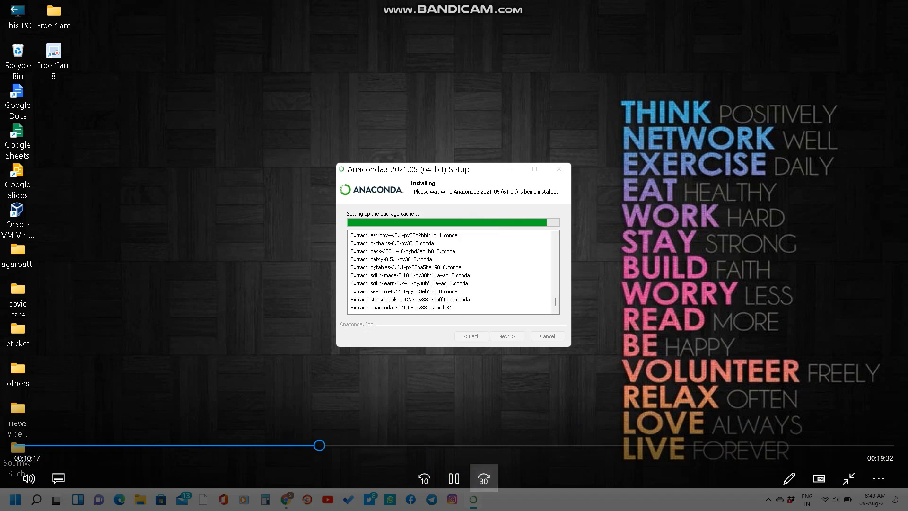
left_click(483, 479)
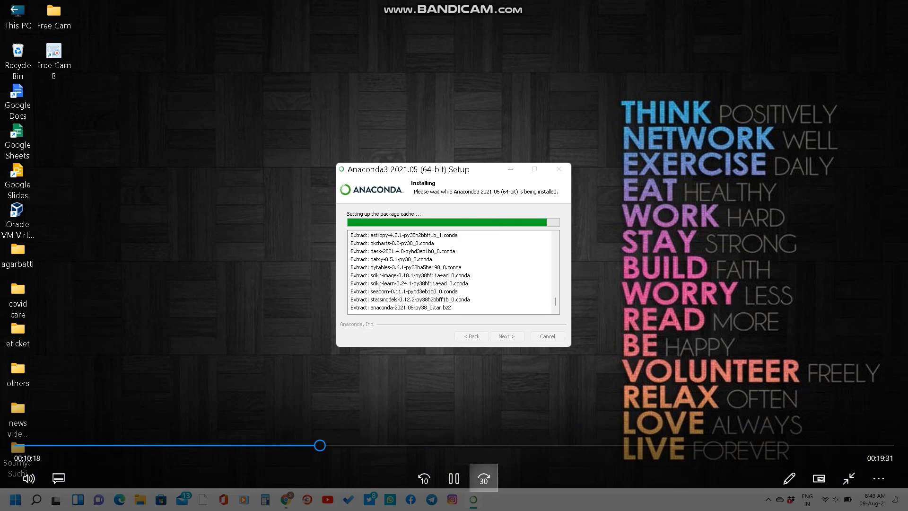
left_click(483, 479)
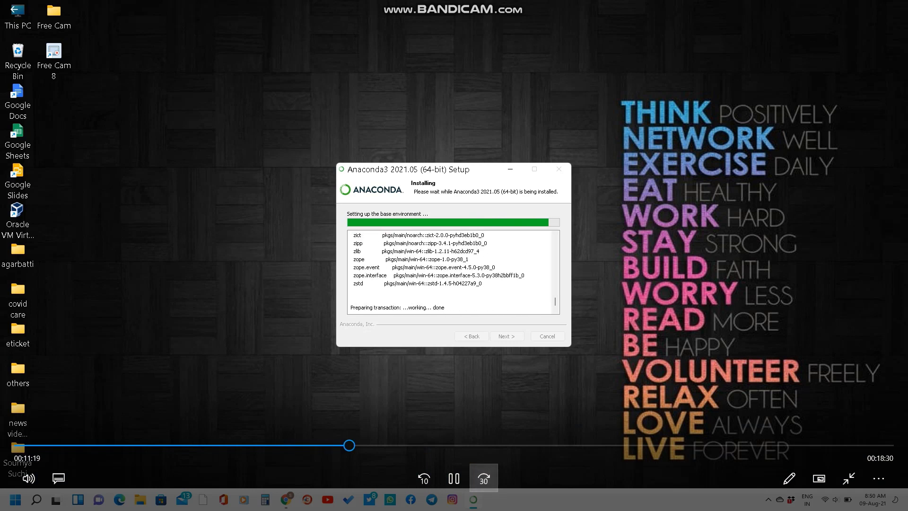
left_click(484, 479)
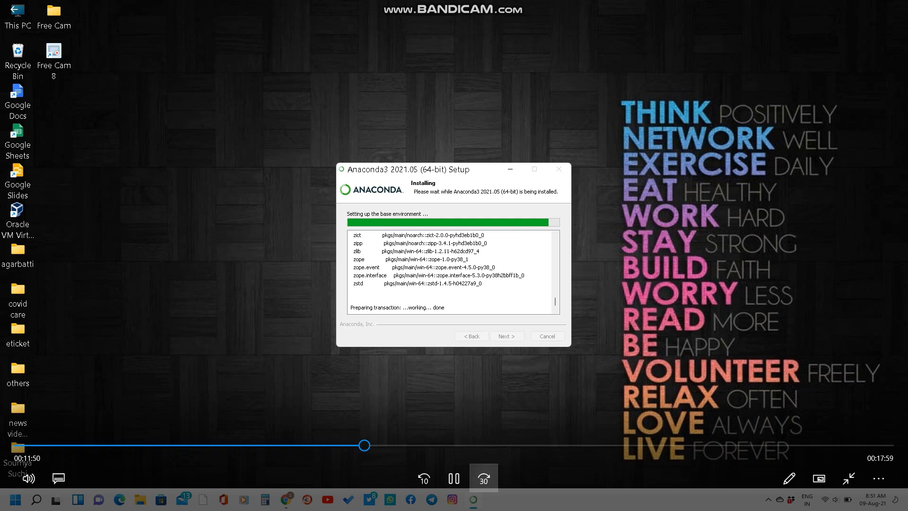
left_click(483, 479)
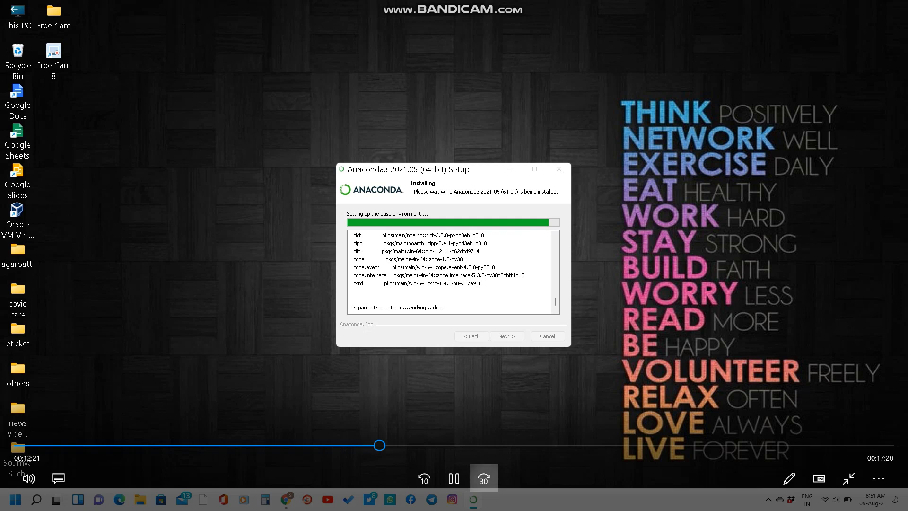
left_click(484, 479)
left_click(484, 479)
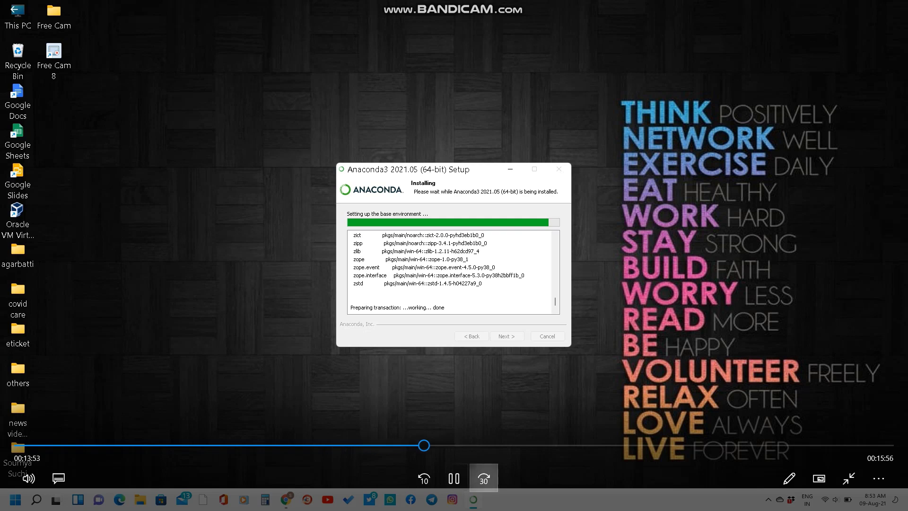
left_click(484, 480)
left_click(484, 480)
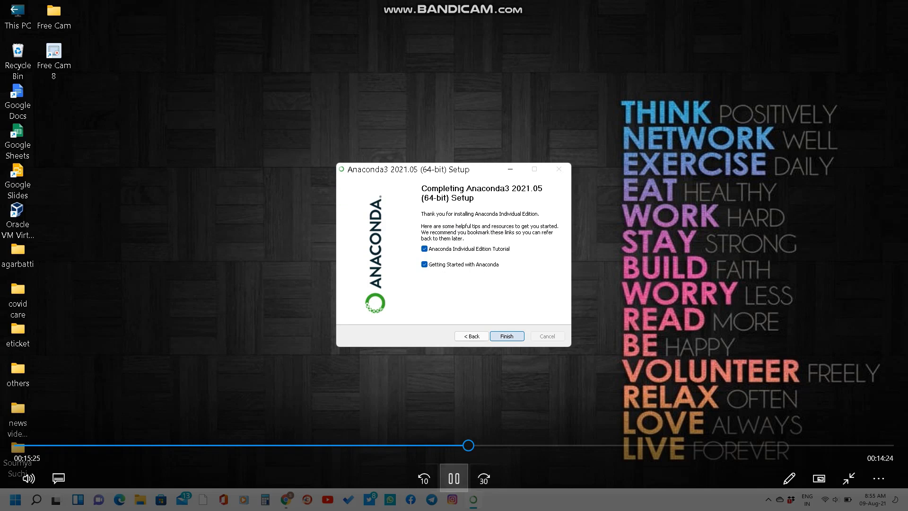
- Return to the Installation Complete screen before the Completing Setup page
left_click(424, 480)
left_click(423, 479)
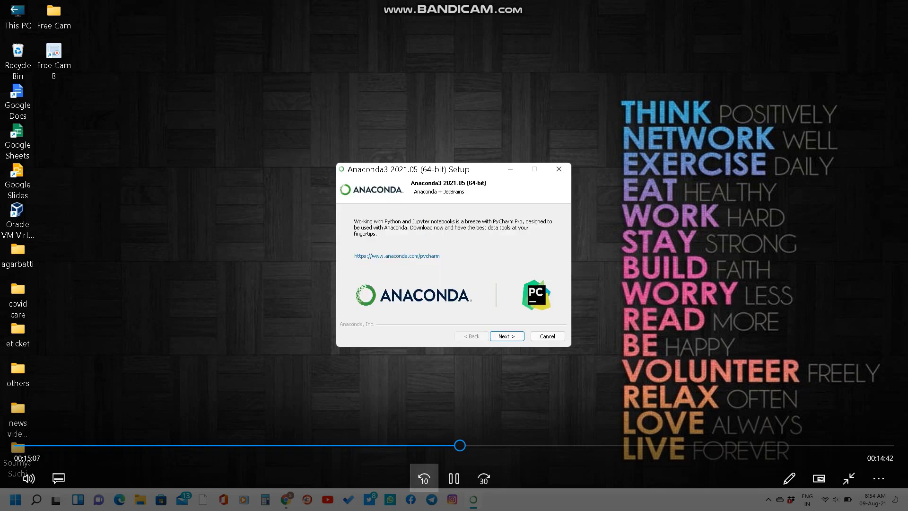
left_click(424, 480)
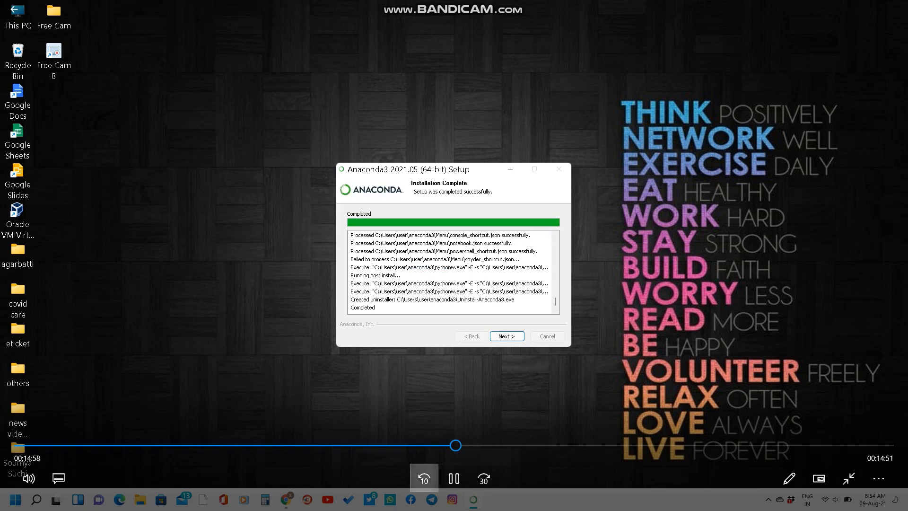
left_click(424, 479)
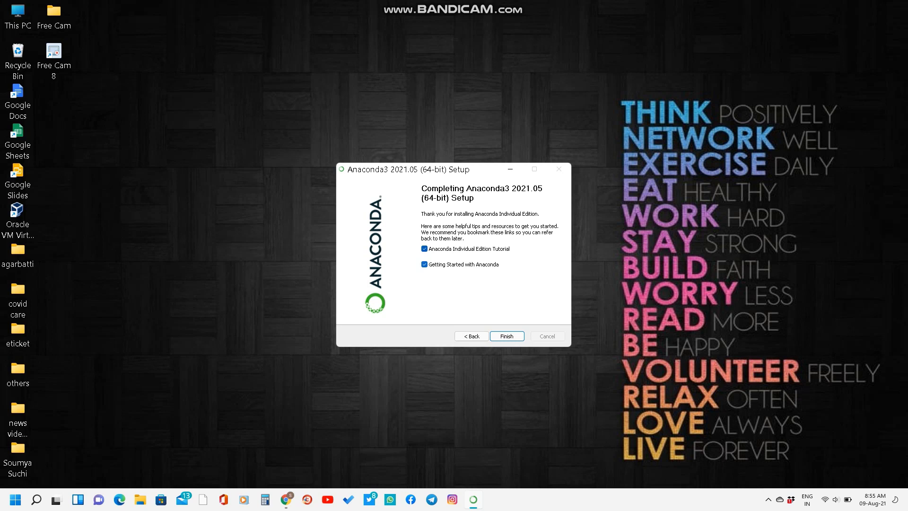
- Untick 'Individual Edition Tutorial' and 'Getting Started with Anaconda', then finish setup
left_click(424, 248)
left_click(424, 264)
left_click(506, 336)
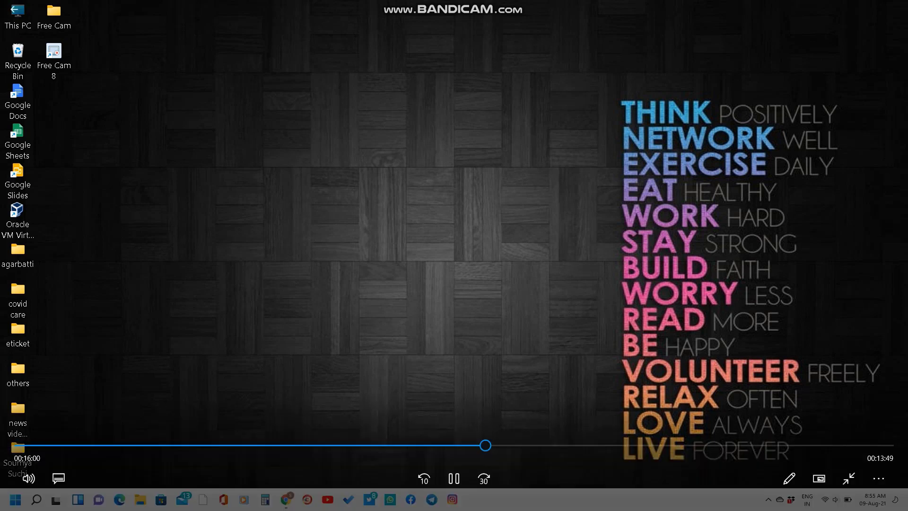
key("Right")
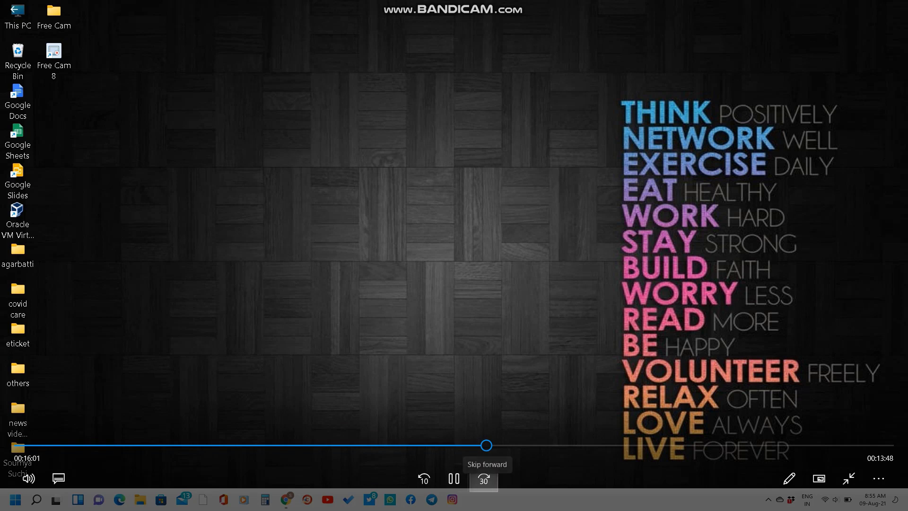
- Start Anaconda Navigator and wait for its Home page on base (root)
key("Right")
key("Left")
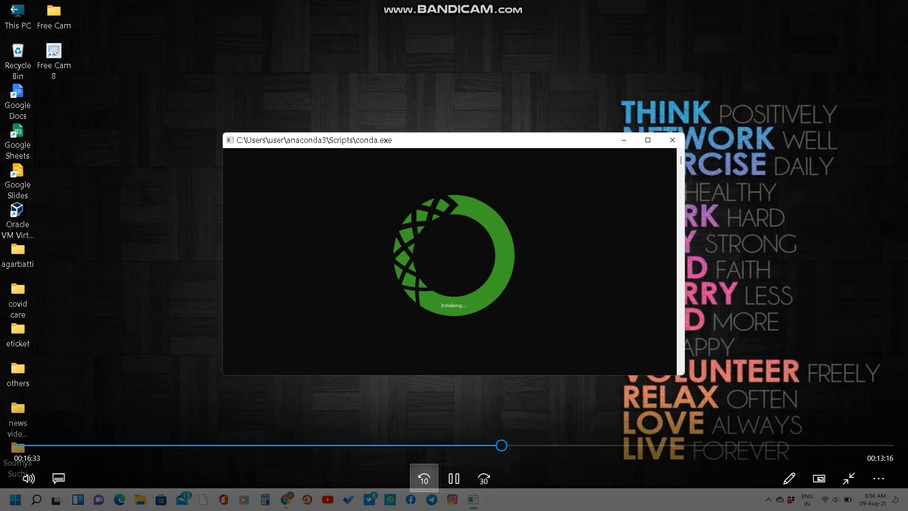
key("Left")
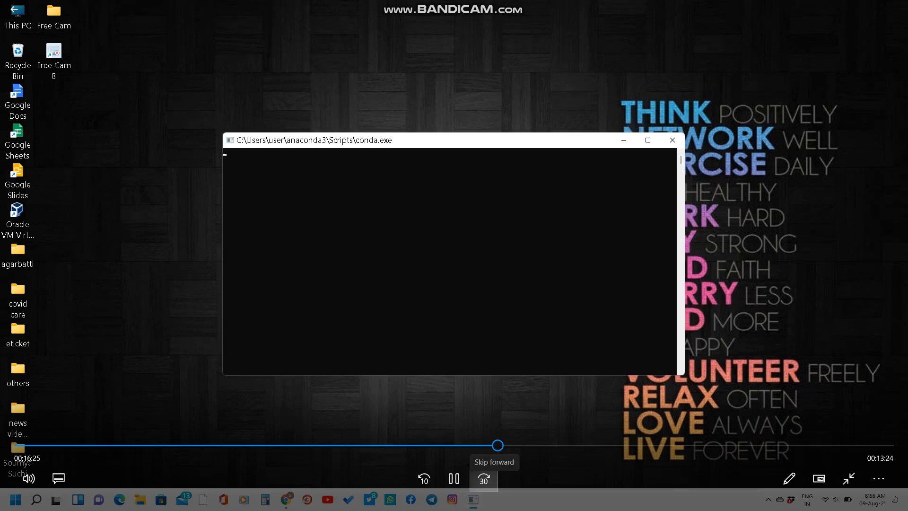
left_click(484, 480)
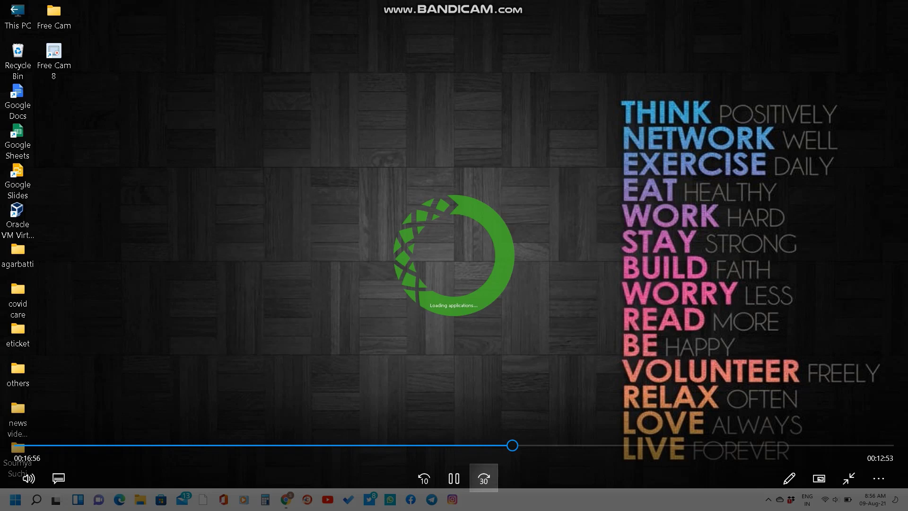
left_click(484, 480)
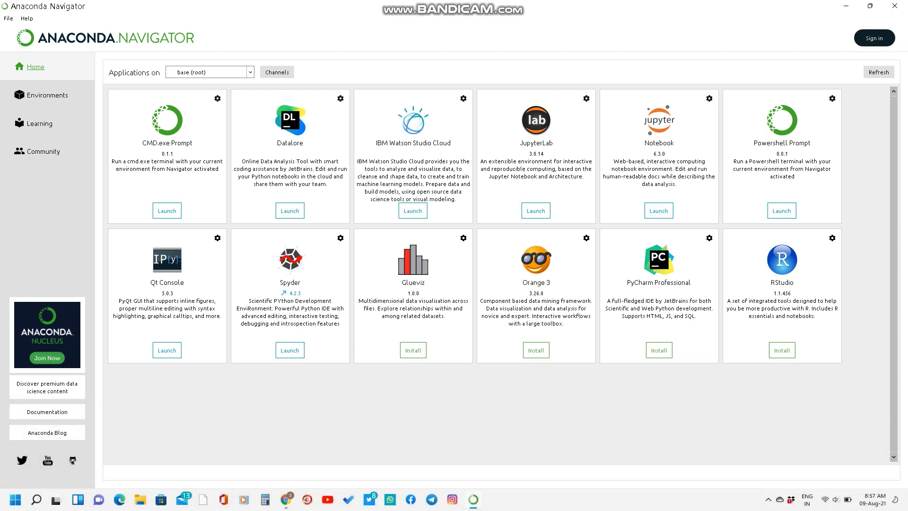
- Launch Notebook from the Anaconda Navigator Home page
key("Right")
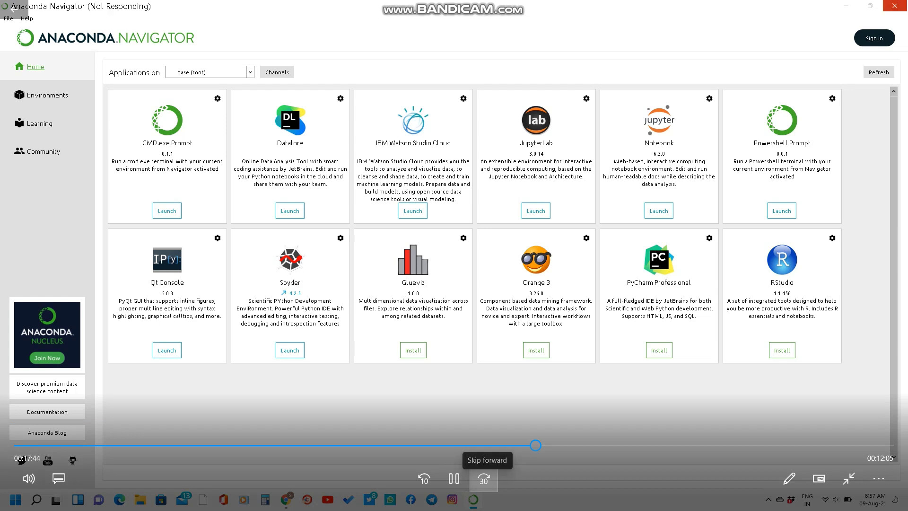
left_click(485, 481)
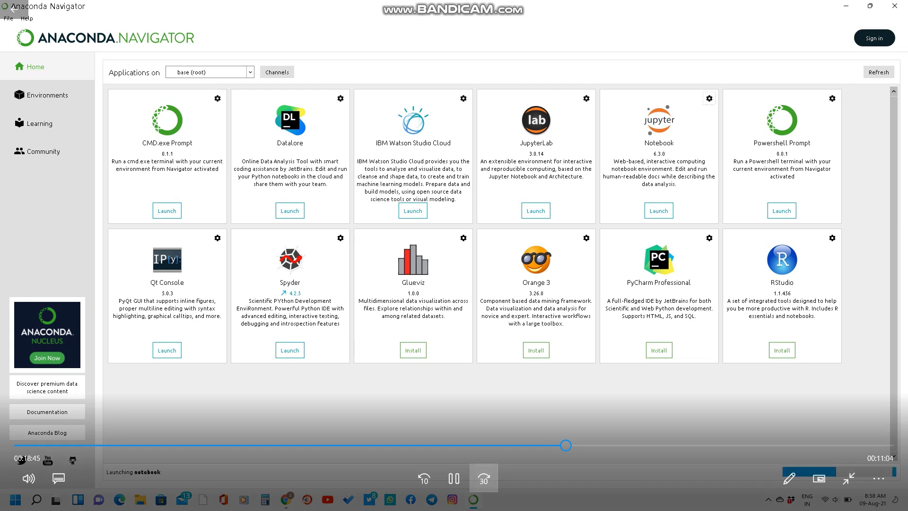
left_click(483, 480)
left_click(484, 480)
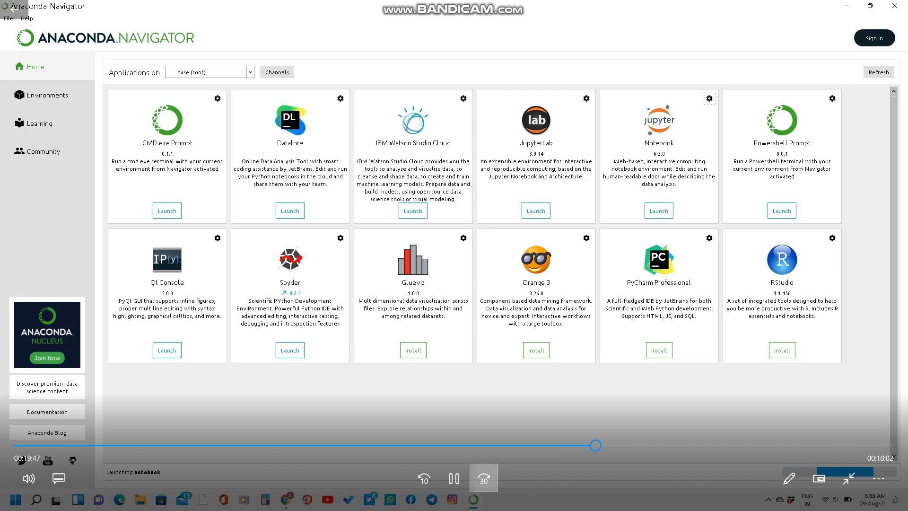
- Search Windows for 'jupy' to find Jupyter Notebook (anaconda3)
left_click(484, 480)
left_click(484, 480)
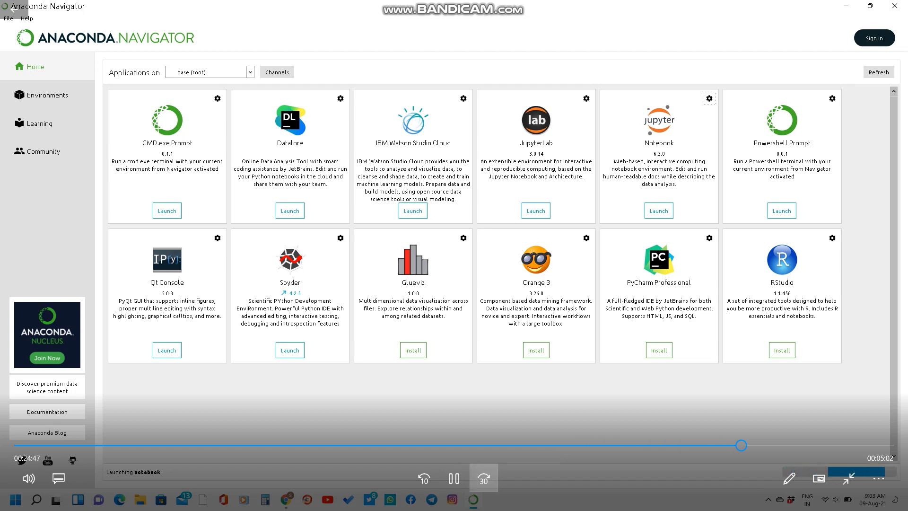
left_click(484, 480)
left_click(484, 480)
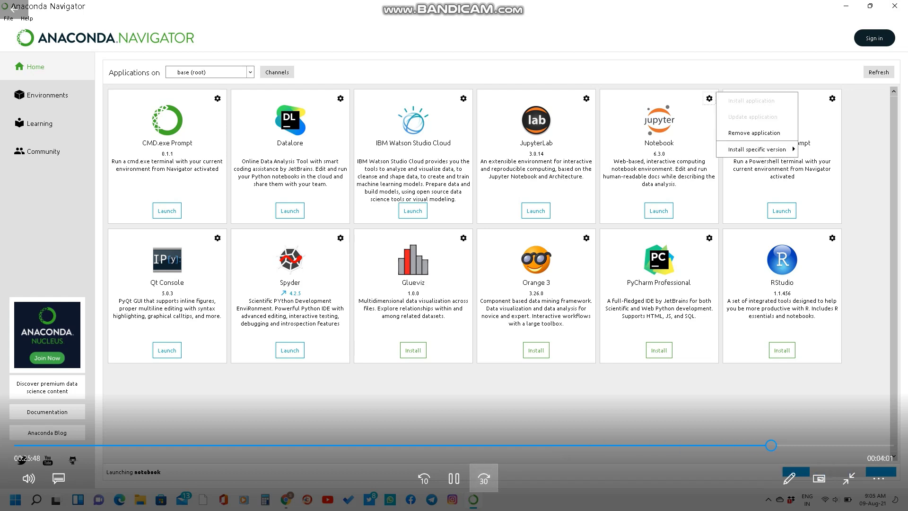
left_click(483, 480)
left_click(484, 481)
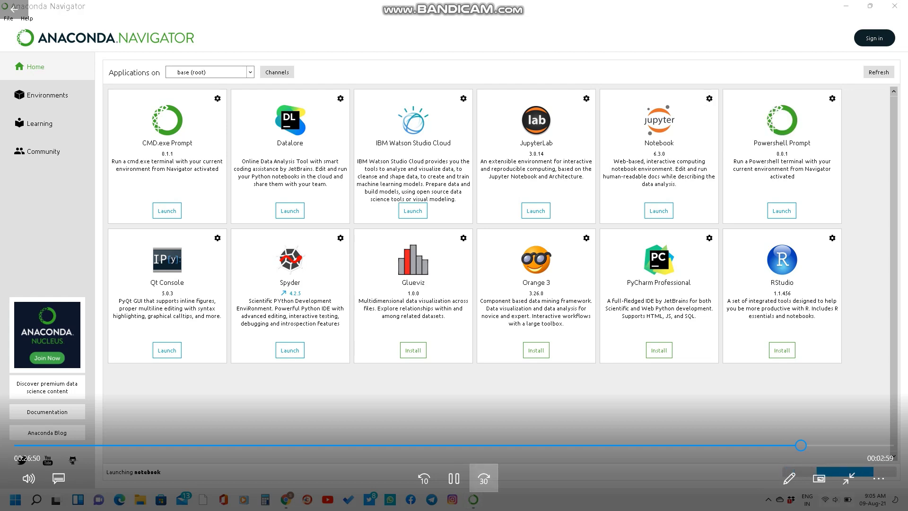
left_click(484, 481)
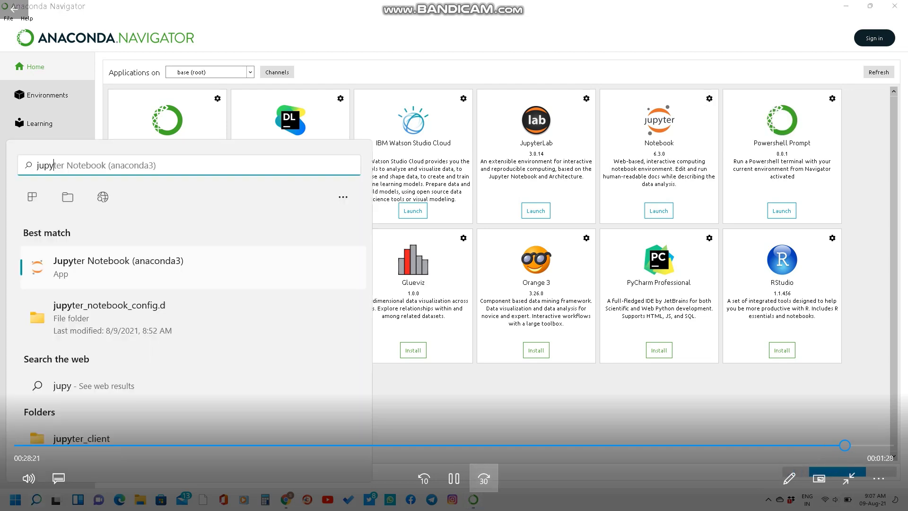
- Open Jupyter Notebook (anaconda3) so localhost:8888/tree loads in Chrome
left_click(484, 481)
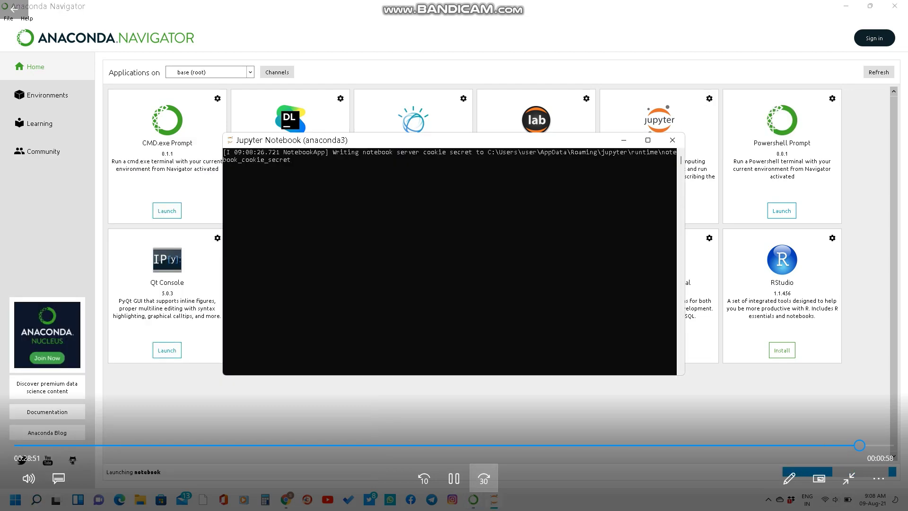
left_click(484, 480)
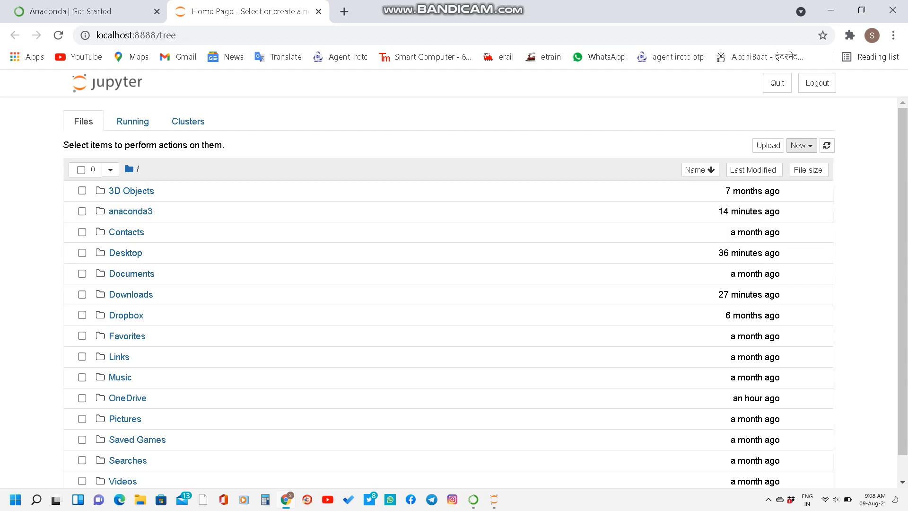
- Open Jupyter's New menu to reach the Python 3 notebook option
left_click(800, 145)
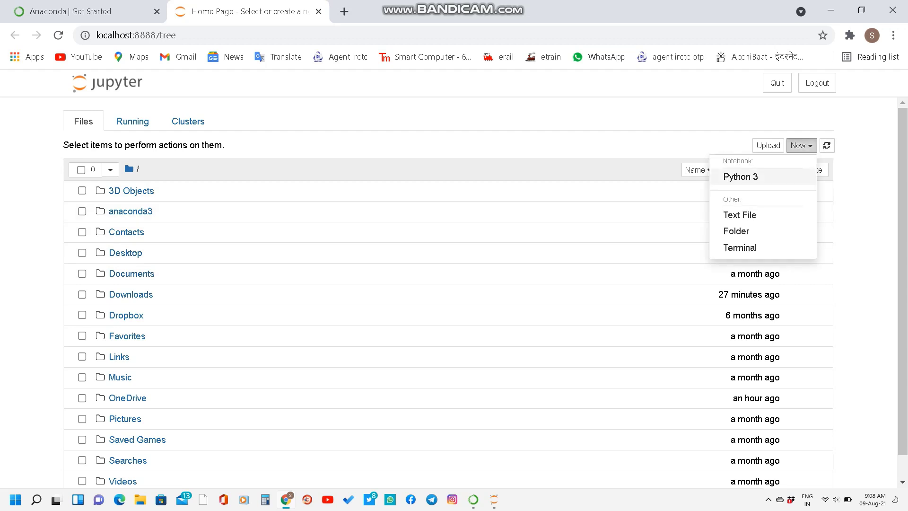